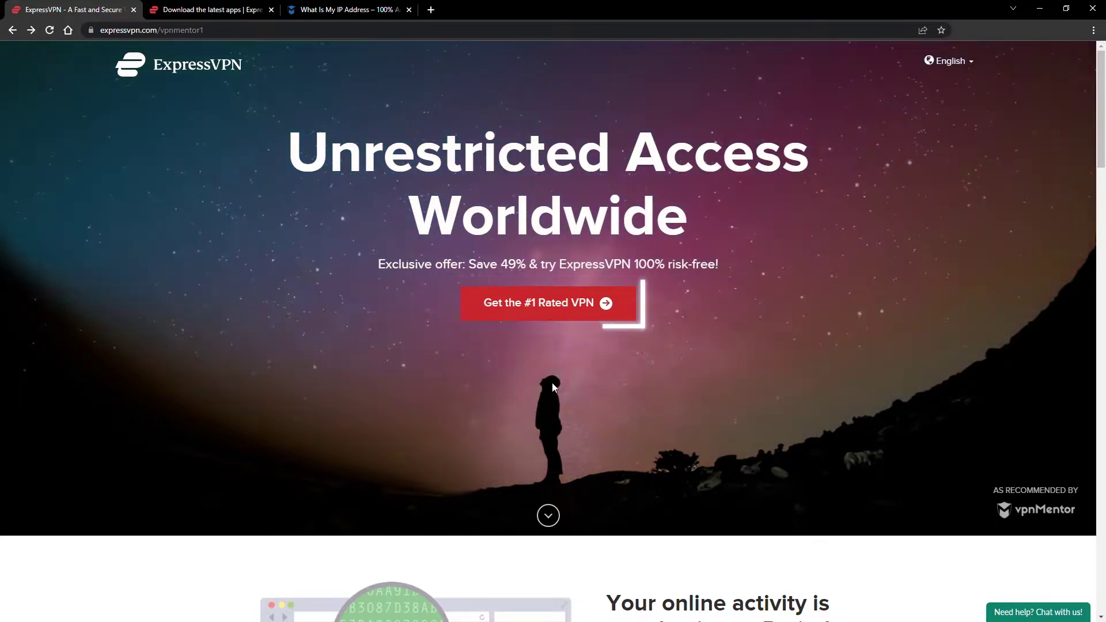
Download the ExpressVPN Windows app from the website's Download tab and install it
{"action": "left_click", "coordinate": [544, 311]}
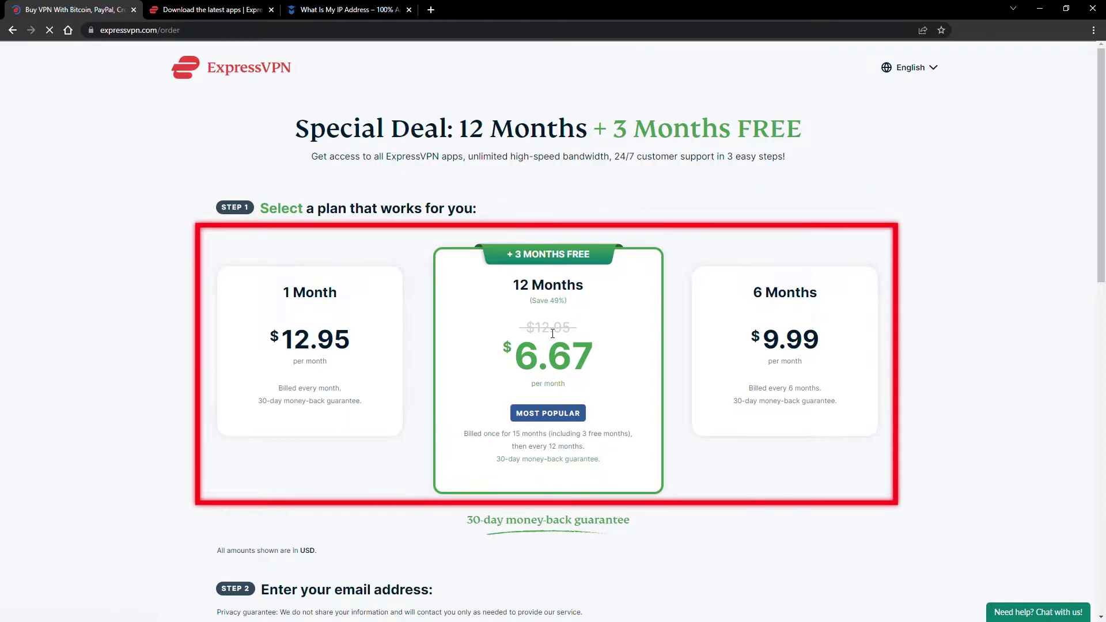
{"action": "scroll", "coordinate": [553, 333], "scroll_direction": "down", "scroll_amount": 2}
{"action": "scroll", "coordinate": [553, 333], "scroll_direction": "down", "scroll_amount": 3}
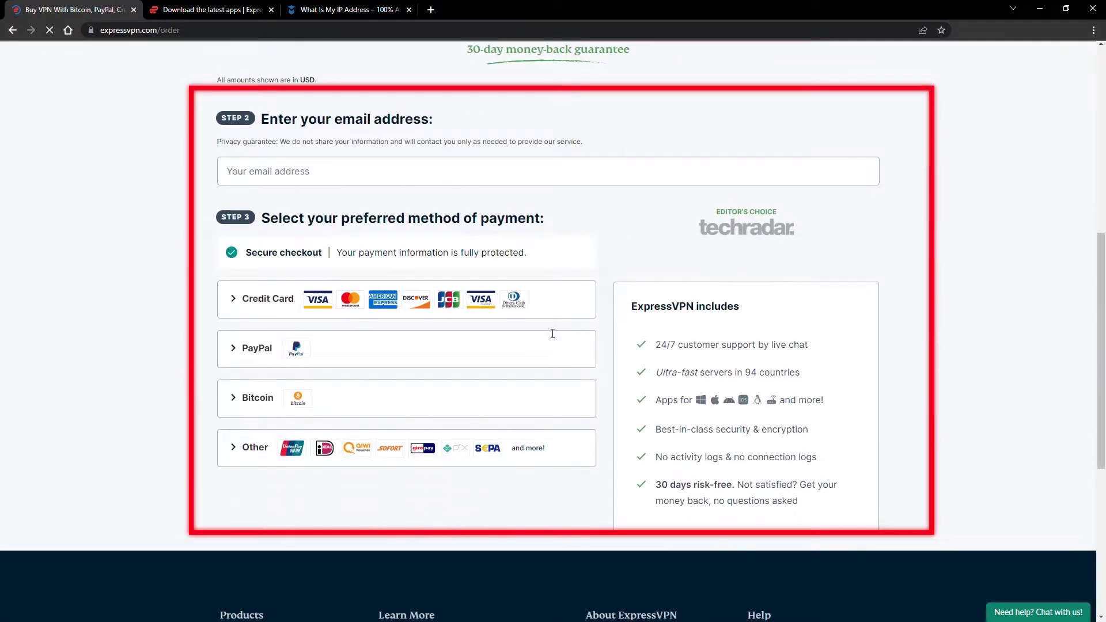
{"action": "left_click", "coordinate": [211, 9]}
{"action": "left_click", "coordinate": [731, 386]}
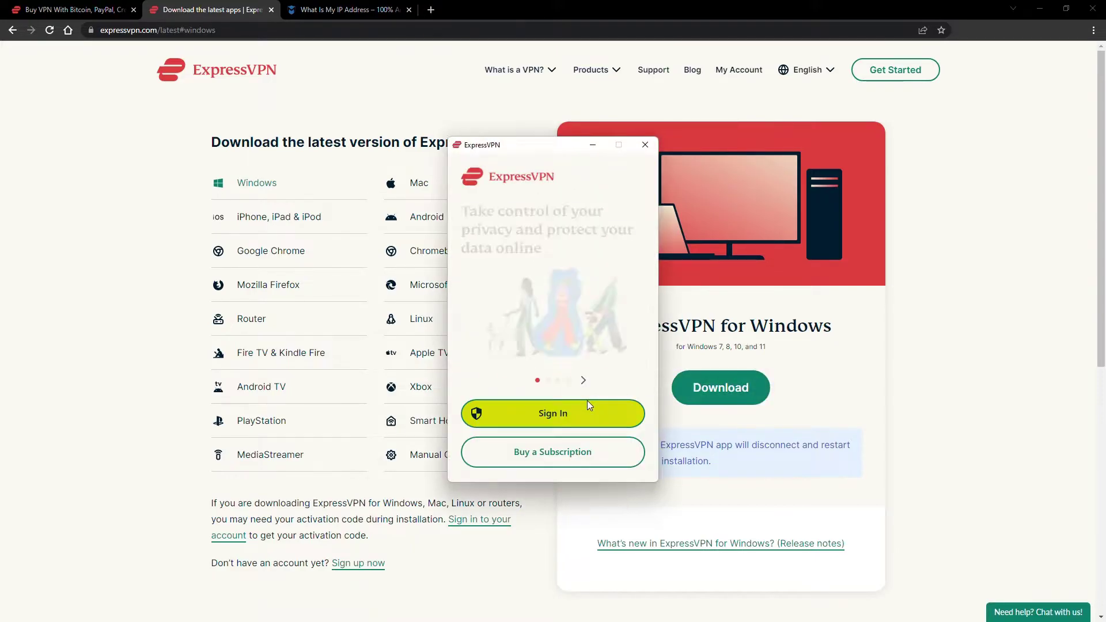
Sign in with the activation code, skip the startup and feedback prompts, and reload vpnMentor's IP page
{"action": "left_click", "coordinate": [564, 412]}
{"action": "left_click", "coordinate": [532, 242]}
{"action": "left_click", "coordinate": [553, 281]}
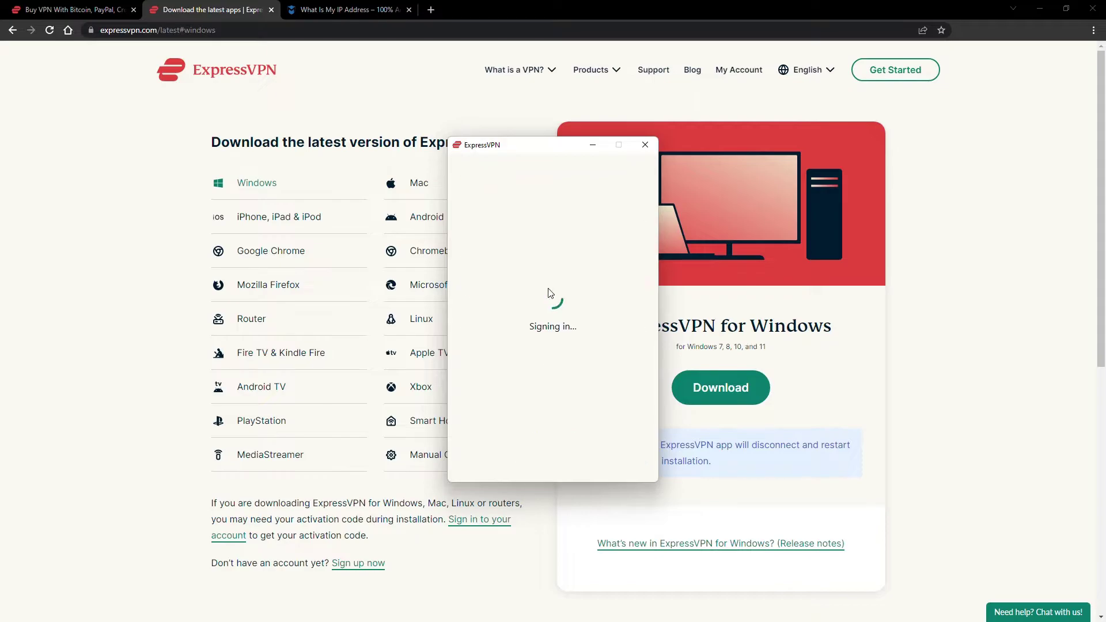
{"action": "left_click", "coordinate": [553, 411]}
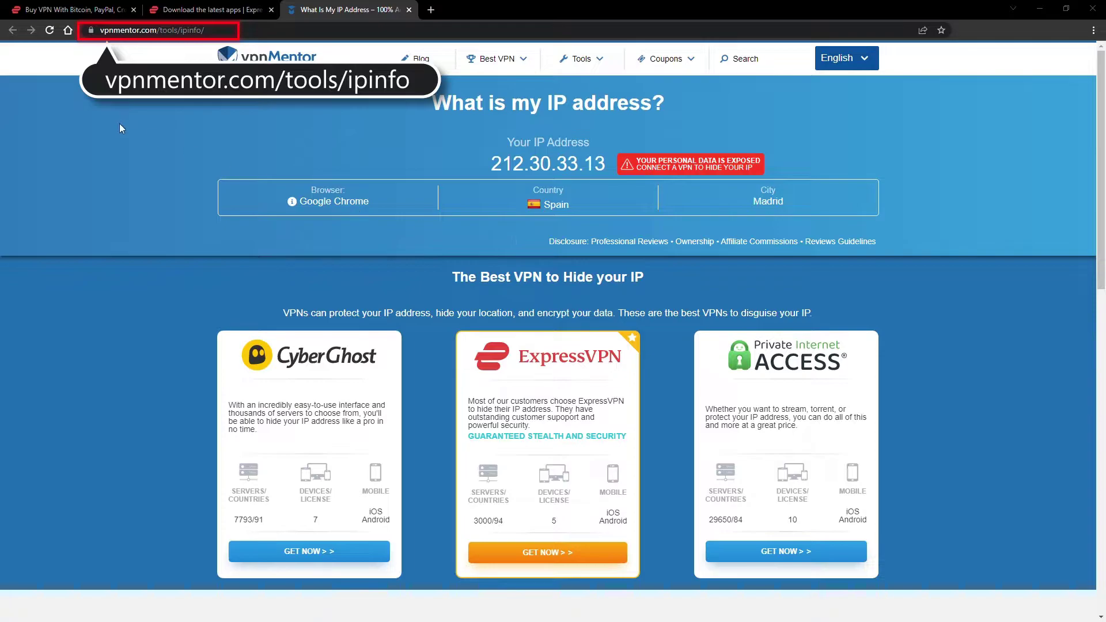
{"action": "left_click", "coordinate": [50, 29]}
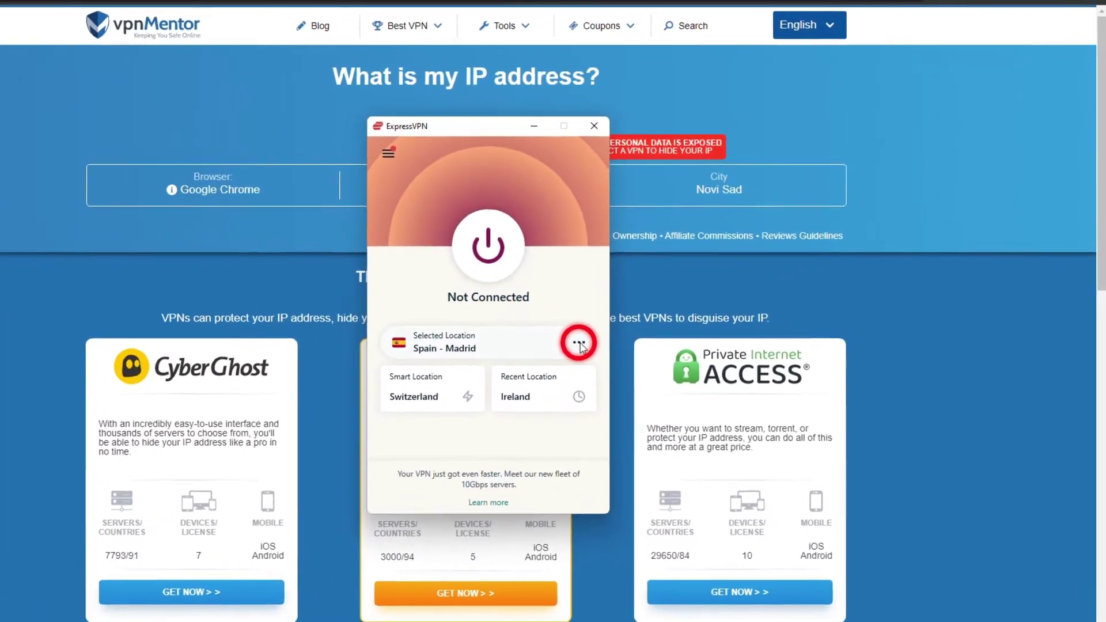
Search 'Turkey' in VPN Locations, select it, and start the connection
{"action": "left_click", "coordinate": [633, 336]}
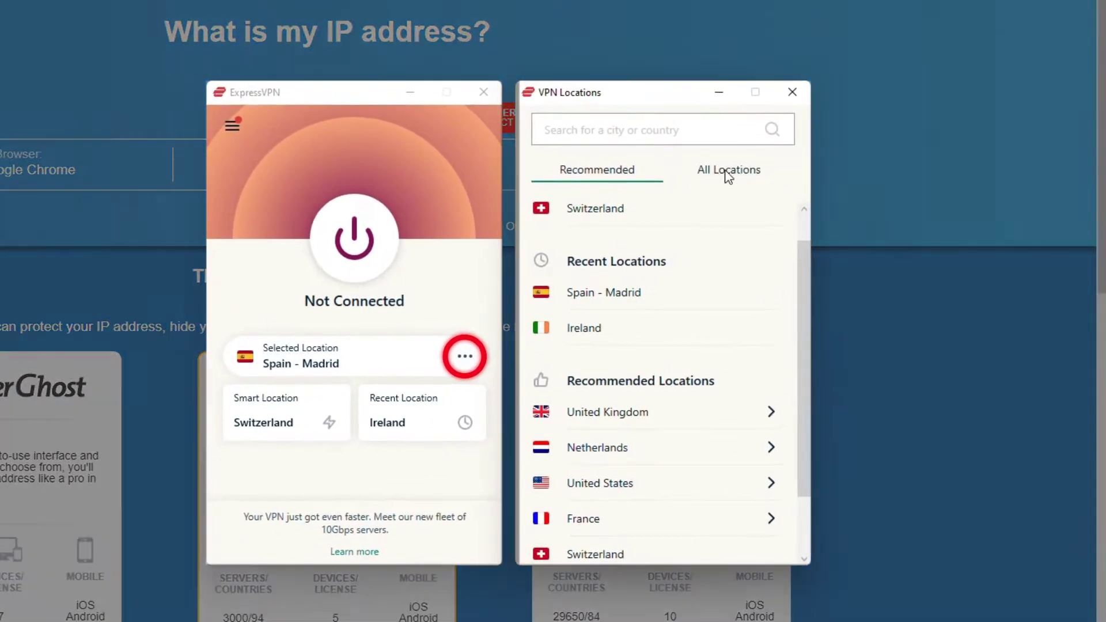
{"action": "left_click", "coordinate": [728, 177]}
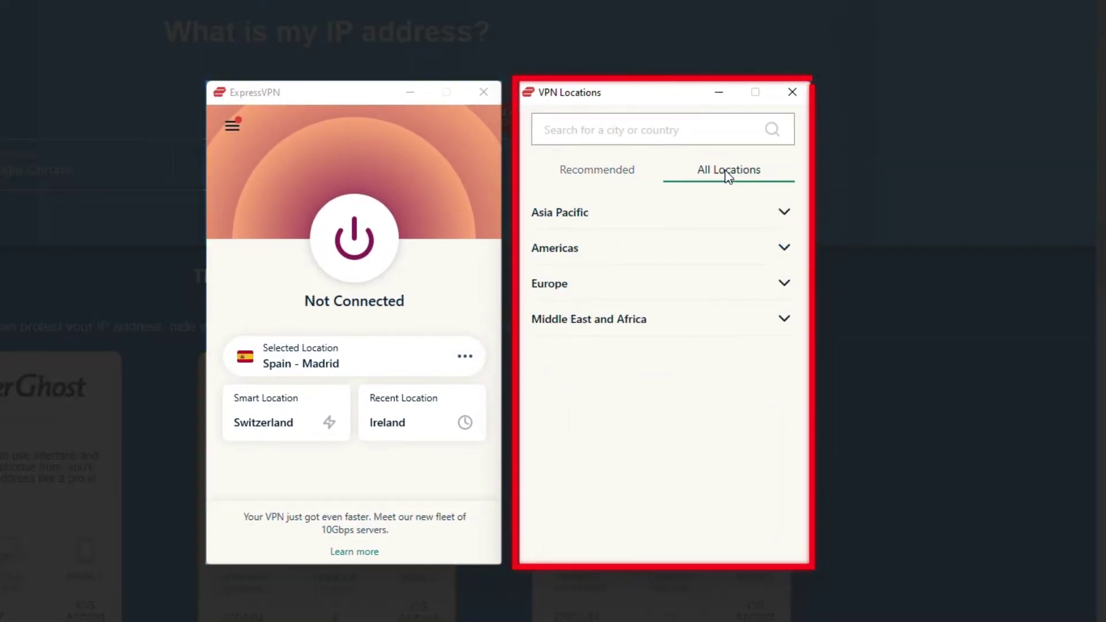
{"action": "left_click", "coordinate": [784, 284]}
{"action": "left_click_drag", "start_coordinate": [803, 234], "coordinate": [802, 309]}
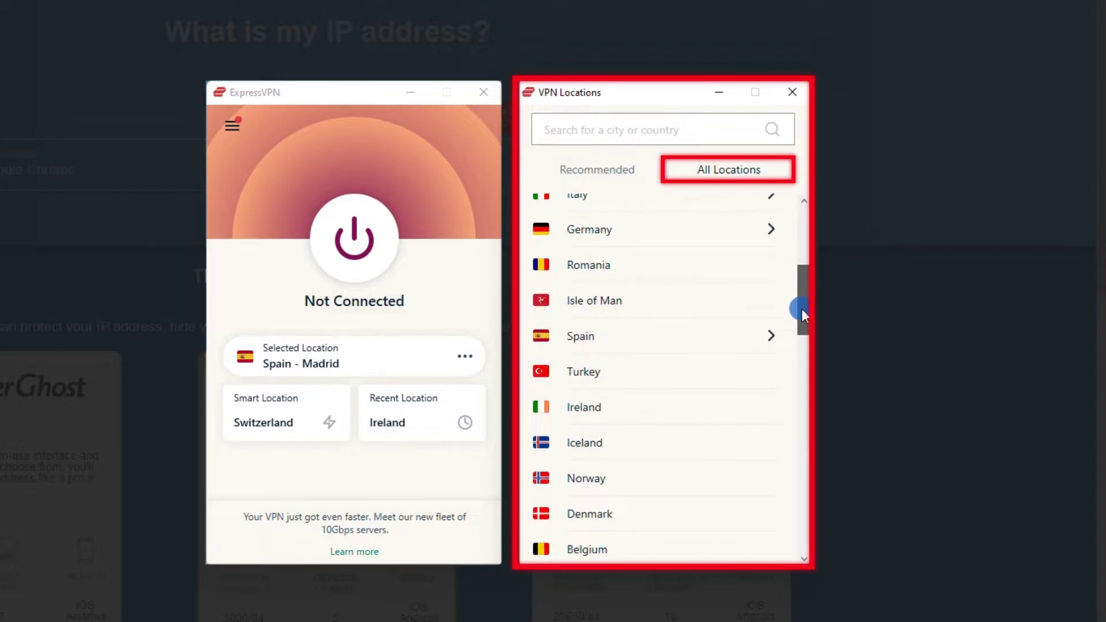
{"action": "left_click", "coordinate": [683, 141]}
{"action": "type", "text": "Turke"}
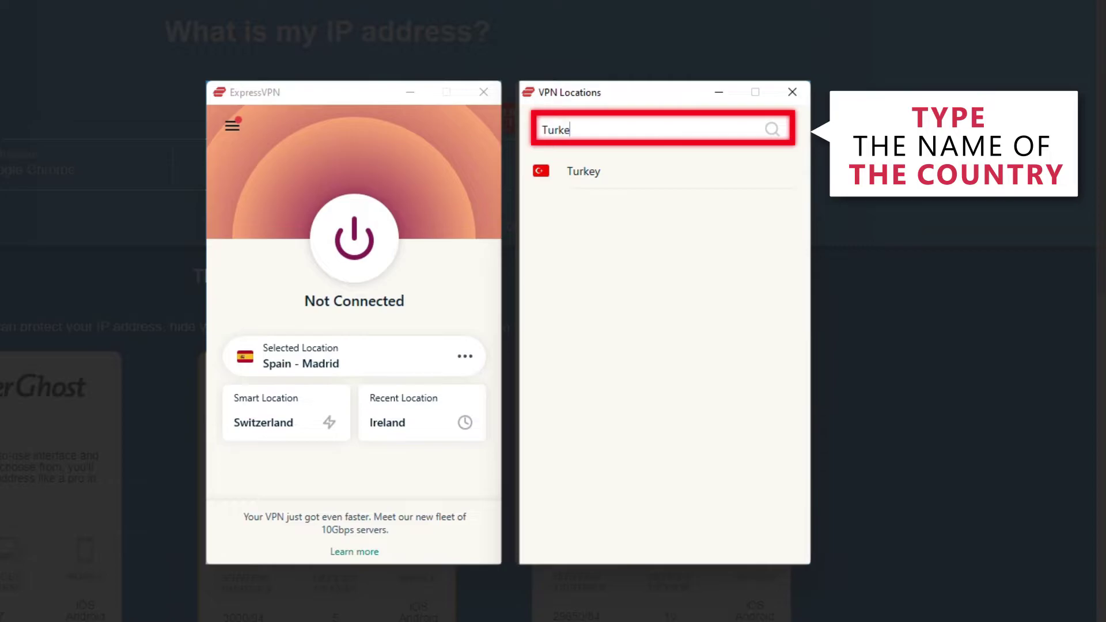
{"action": "left_click", "coordinate": [653, 185]}
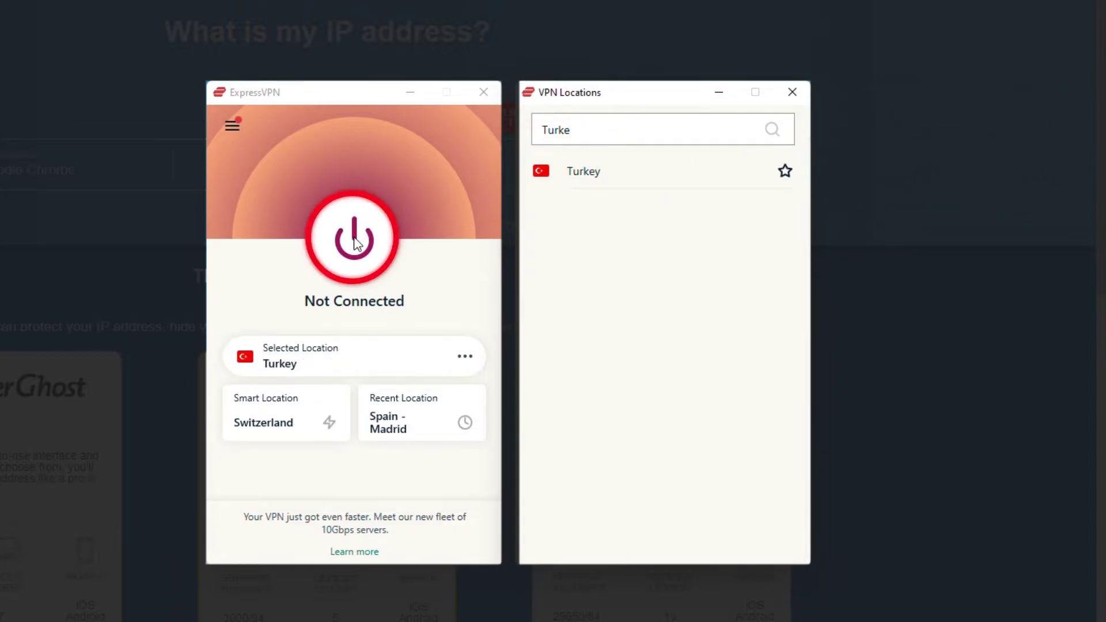
{"action": "left_click", "coordinate": [356, 244]}
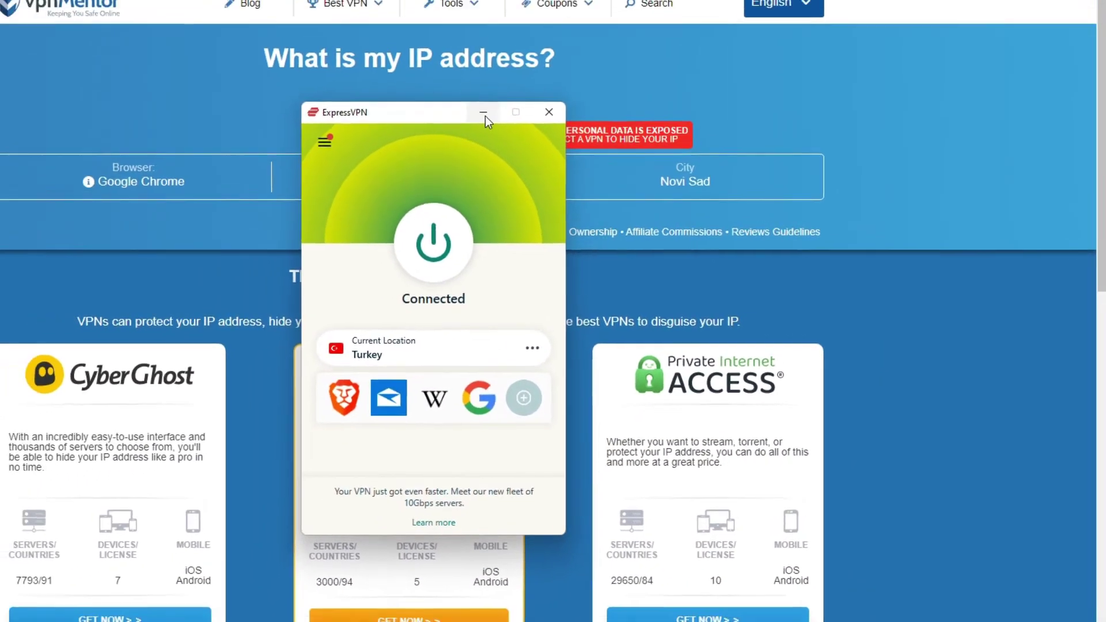
Minimize ExpressVPN and refresh vpnMentor to show the Istanbul IP 45.8.24.106
{"action": "left_click", "coordinate": [481, 114]}
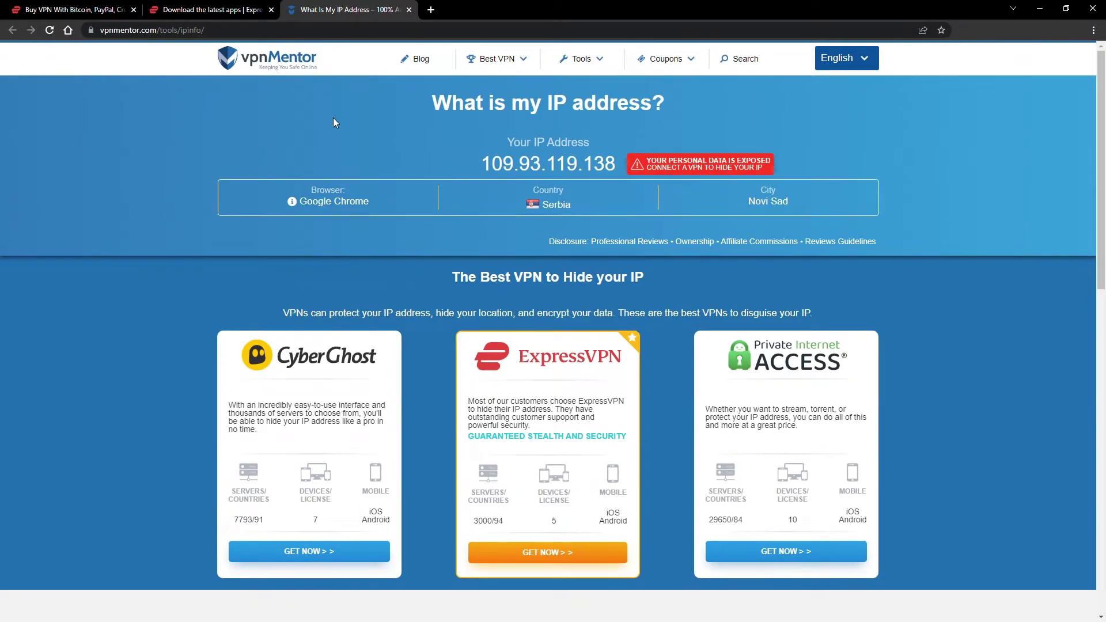
{"action": "left_click", "coordinate": [50, 30]}
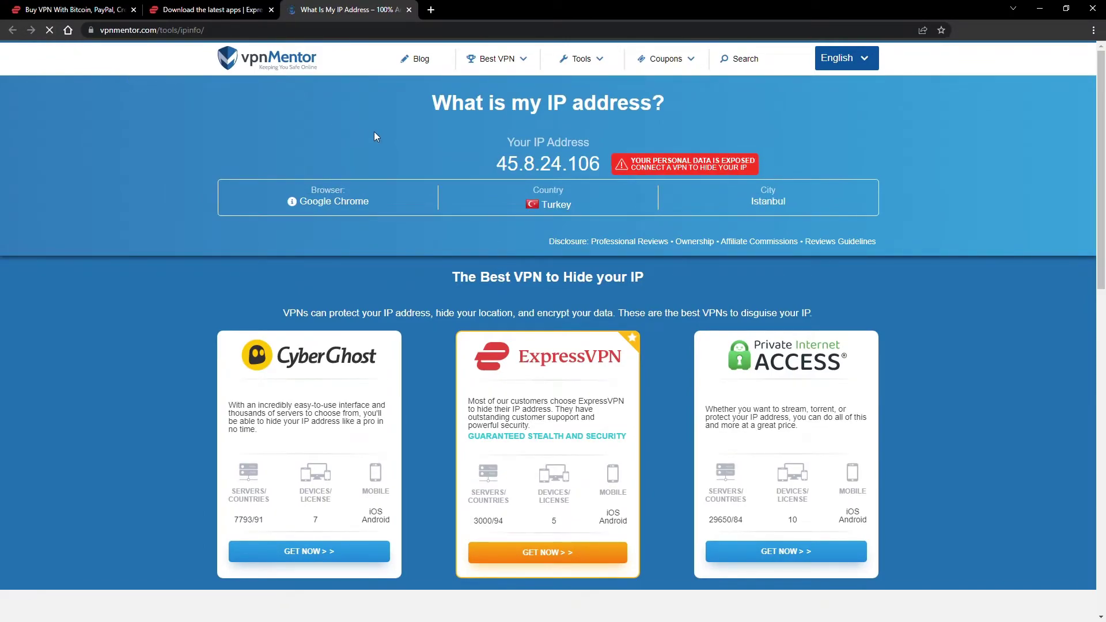